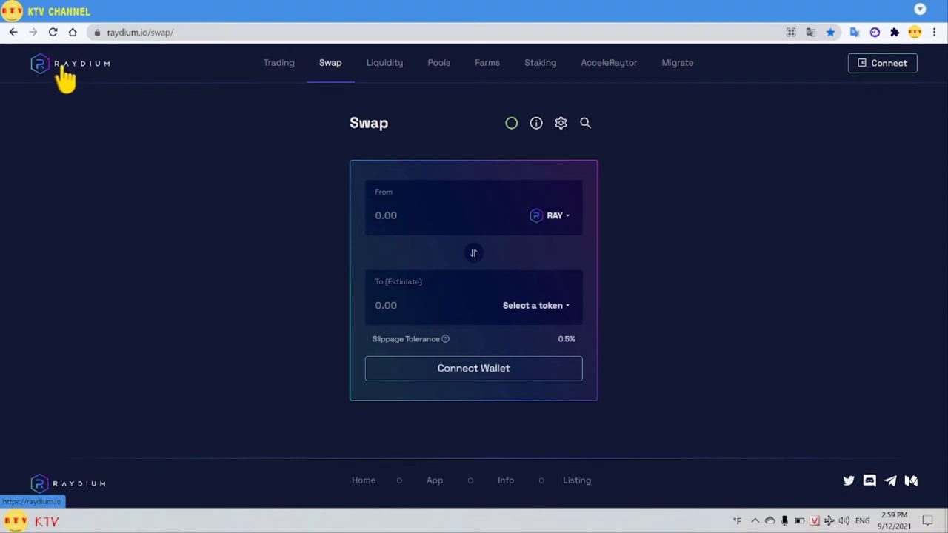
{"action": "left_click_drag", "start_coordinate": [148, 32], "coordinate": [129, 32]}
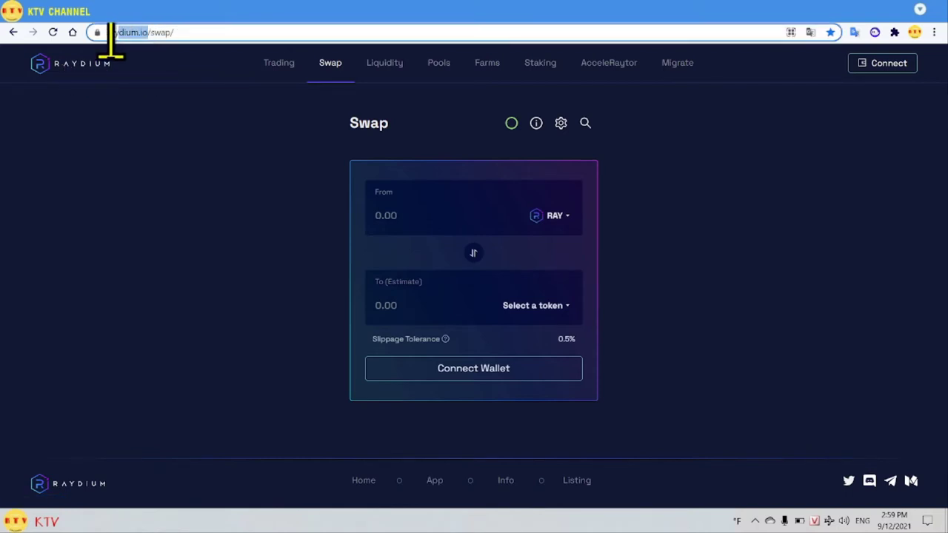
{"action": "left_click", "coordinate": [194, 41]}
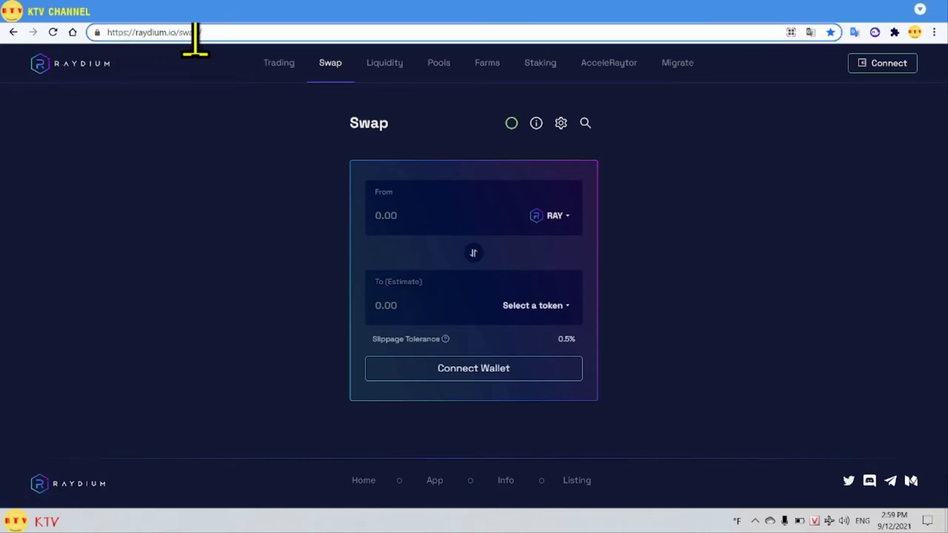
{"action": "left_click", "coordinate": [251, 267]}
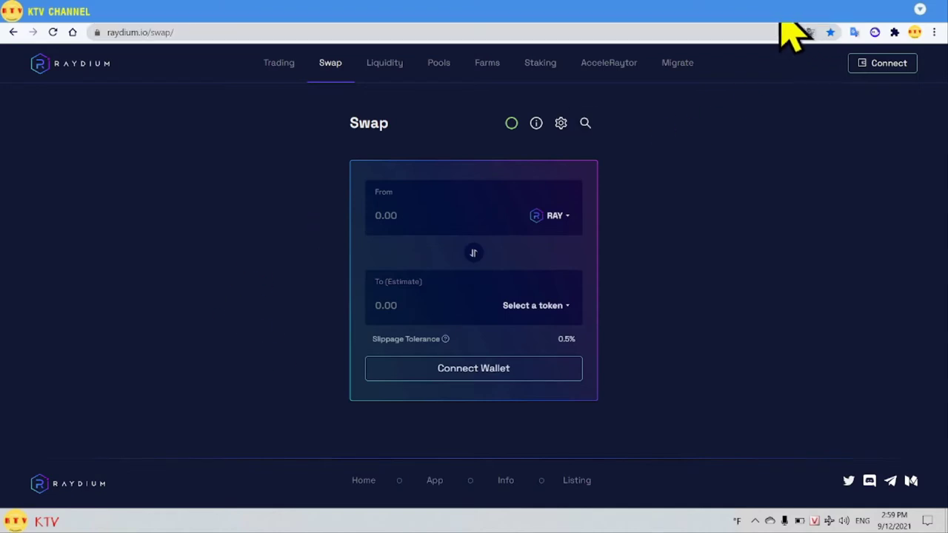
Open the bookmarked SOL Wallet site, sollet.io, in a new browser tab and dismiss the translation offer.
{"action": "key", "text": "ctrl+t"}
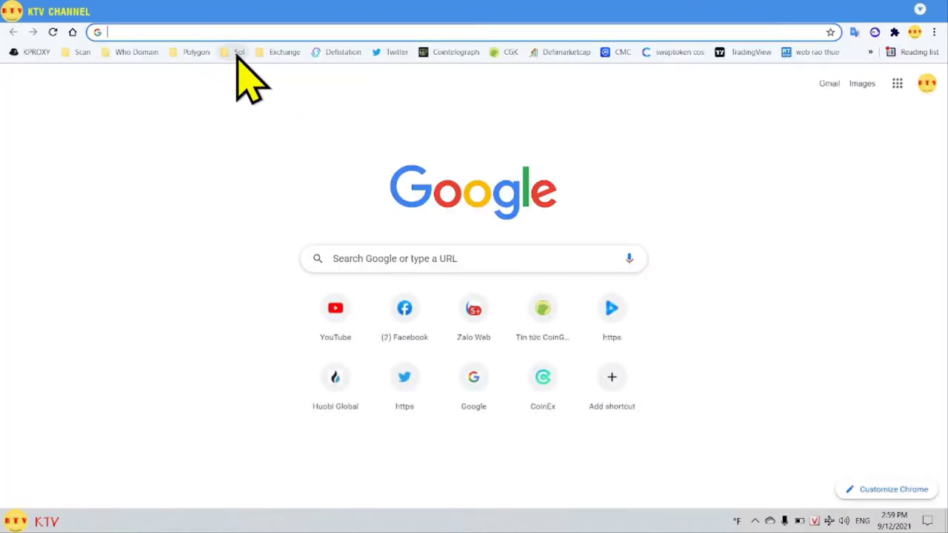
{"action": "left_click", "coordinate": [236, 53]}
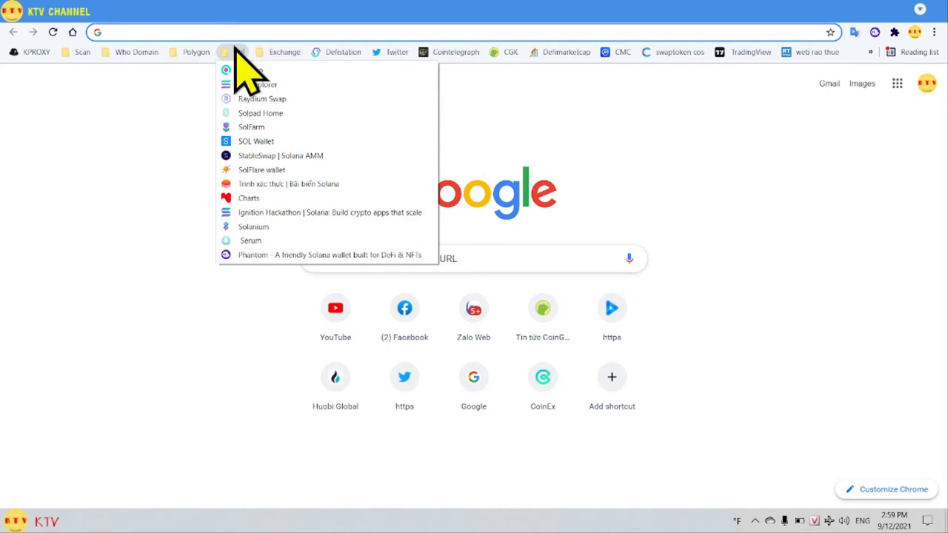
{"action": "left_click", "coordinate": [265, 140]}
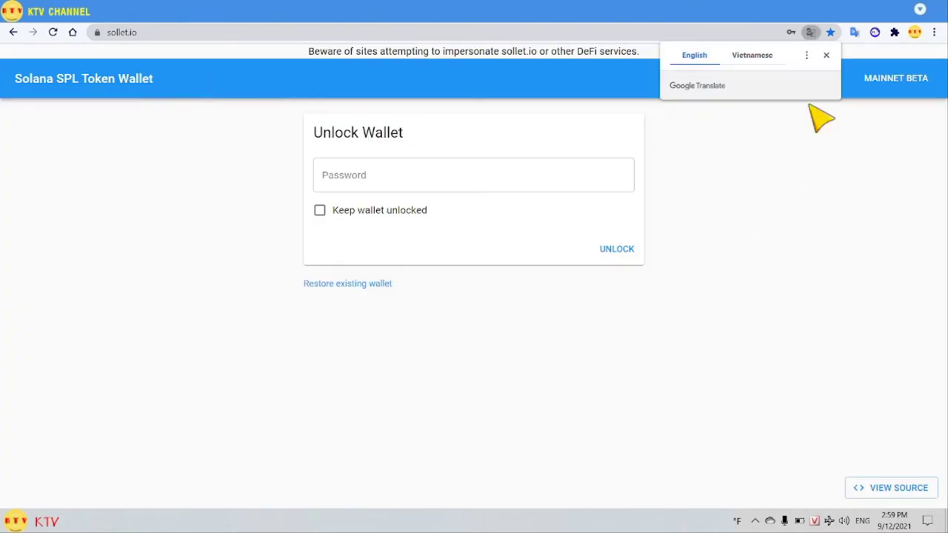
{"action": "left_click", "coordinate": [826, 55]}
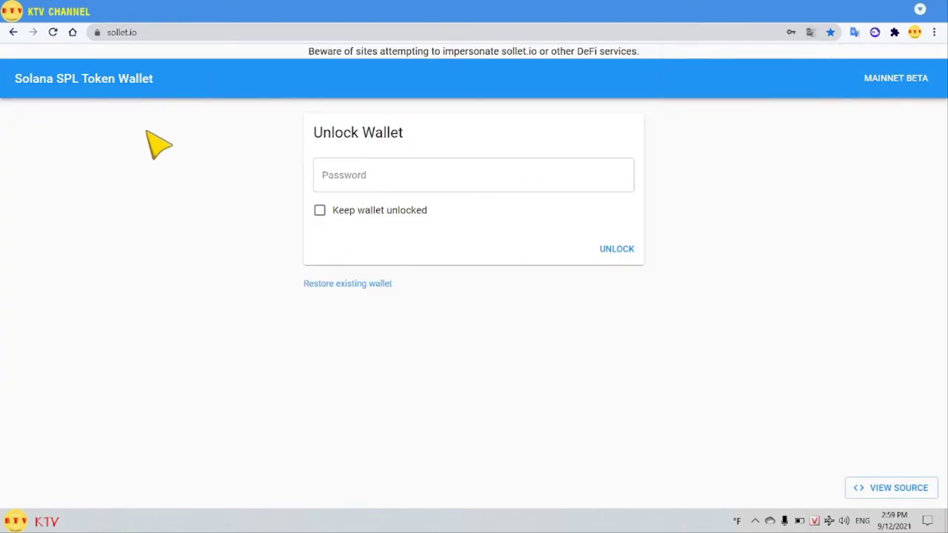
{"action": "left_click", "coordinate": [136, 33]}
{"action": "left_click", "coordinate": [244, 236]}
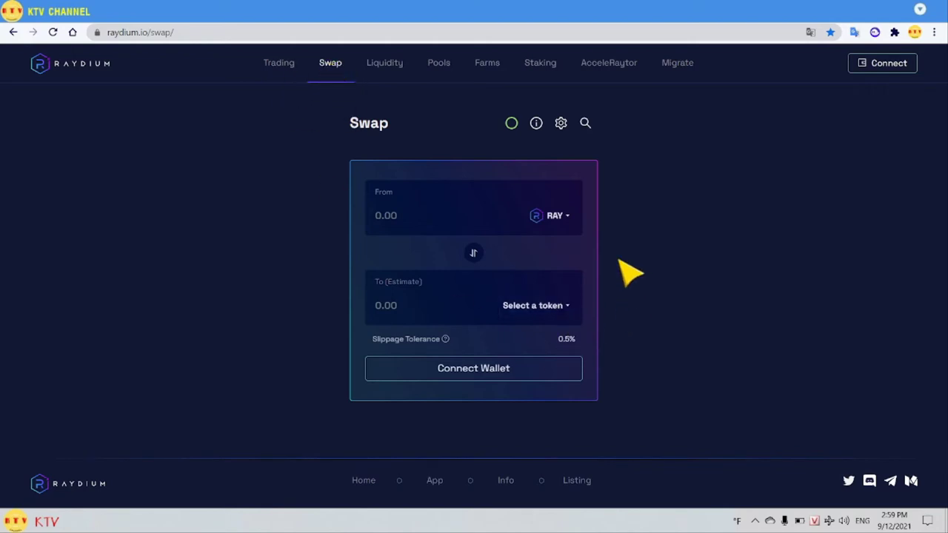
Start connecting a wallet on the Raydium swap page, review the supported wallets and choose Sollet Web.
{"action": "left_click", "coordinate": [488, 378]}
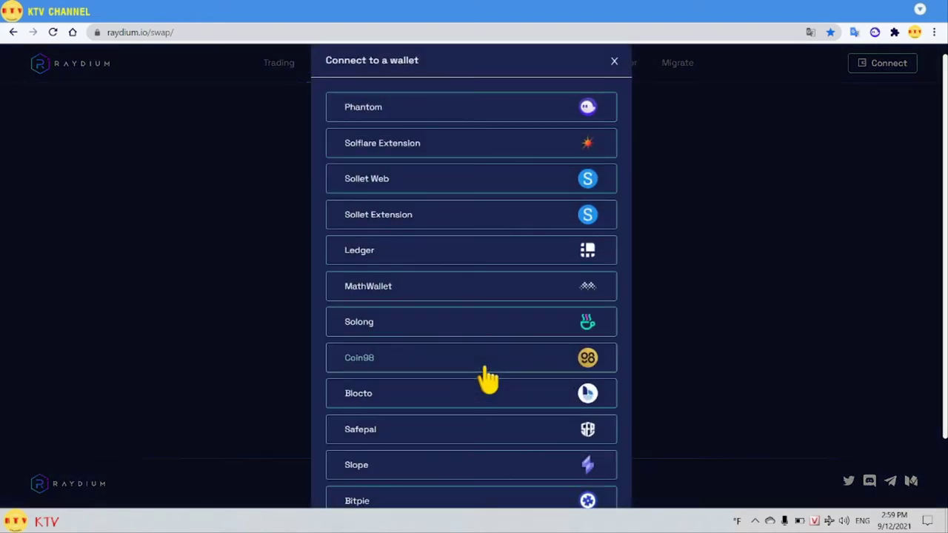
{"action": "left_click", "coordinate": [536, 208]}
{"action": "scroll", "coordinate": [550, 374], "scroll_direction": "down", "scroll_amount": 1}
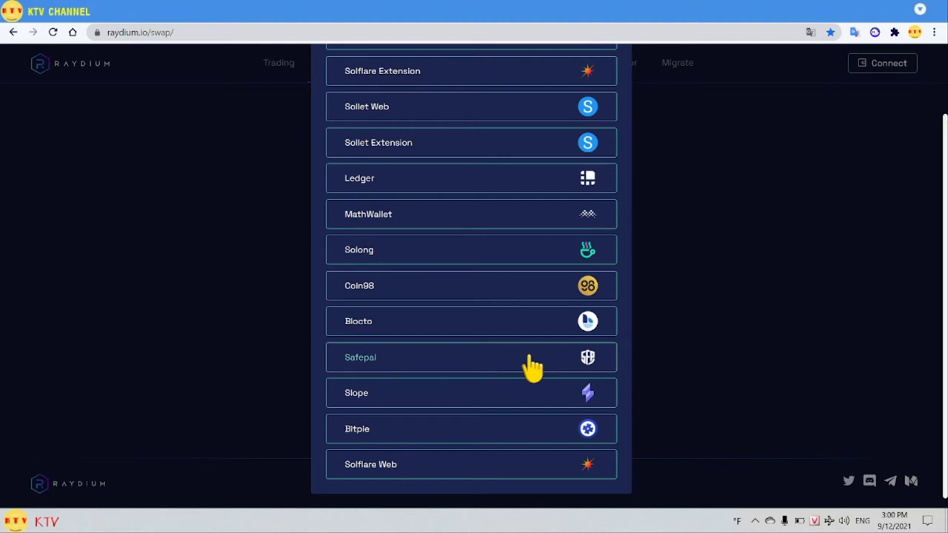
{"action": "scroll", "coordinate": [532, 366], "scroll_direction": "up", "scroll_amount": 2}
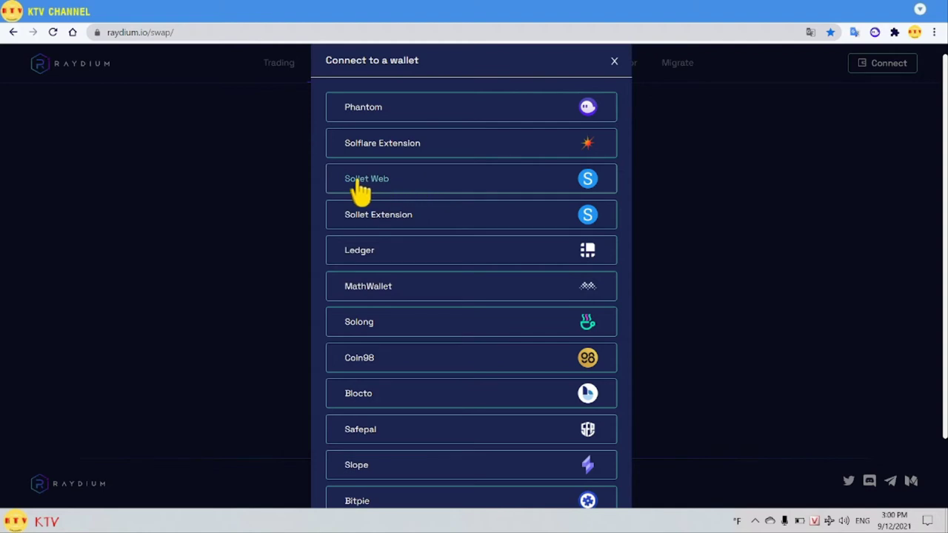
{"action": "left_click", "coordinate": [433, 191]}
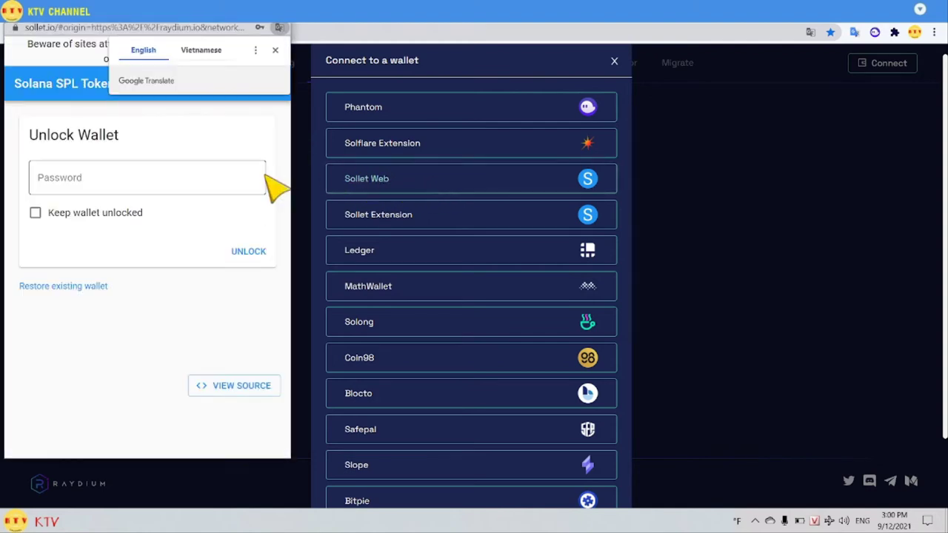
Unlock the Sollet wallet with the saved wallet password and approve the connection to raydium.io.
{"action": "left_click", "coordinate": [277, 50]}
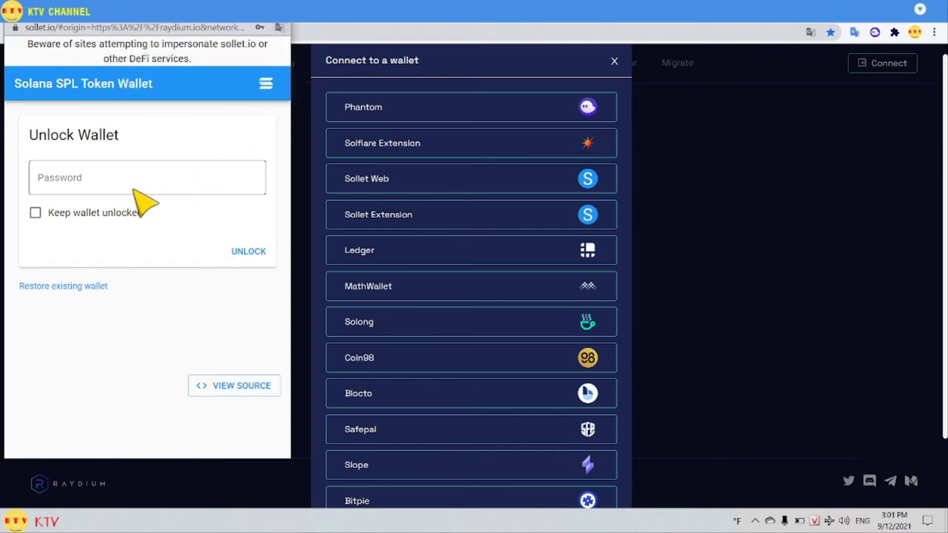
{"action": "left_click", "coordinate": [63, 185]}
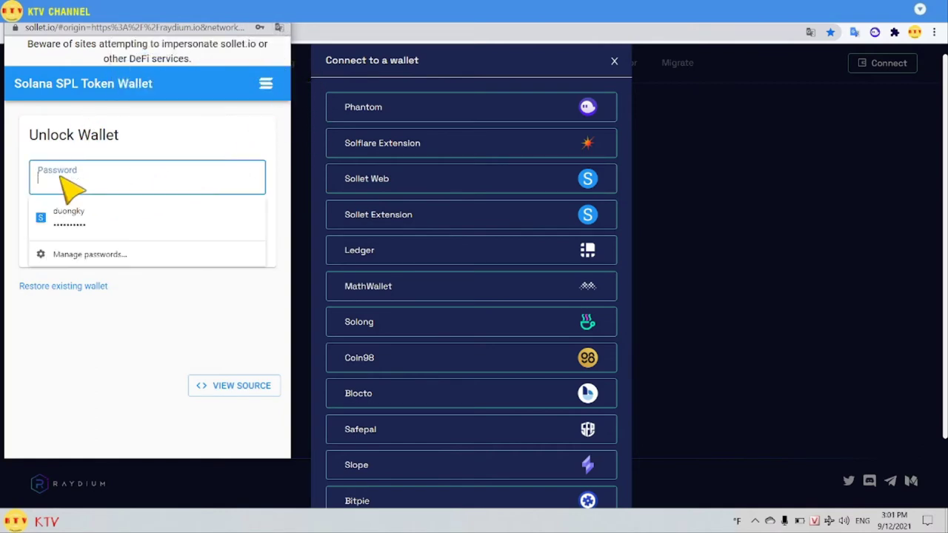
{"action": "left_click", "coordinate": [77, 222]}
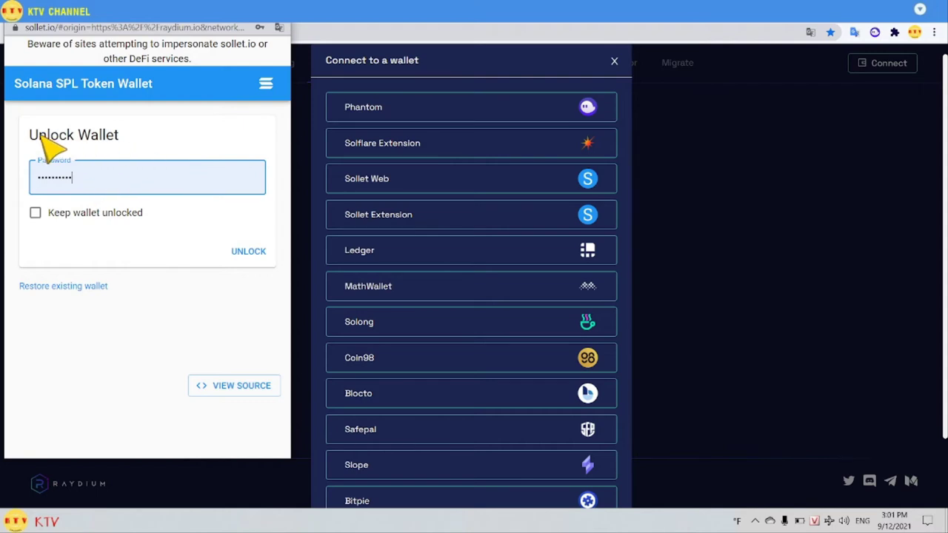
{"action": "left_click", "coordinate": [245, 253]}
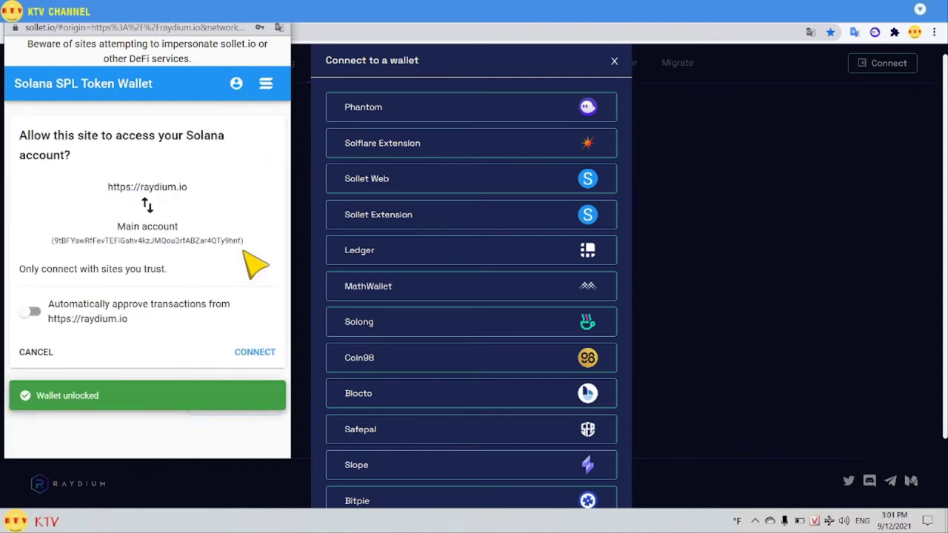
{"action": "left_click", "coordinate": [261, 353]}
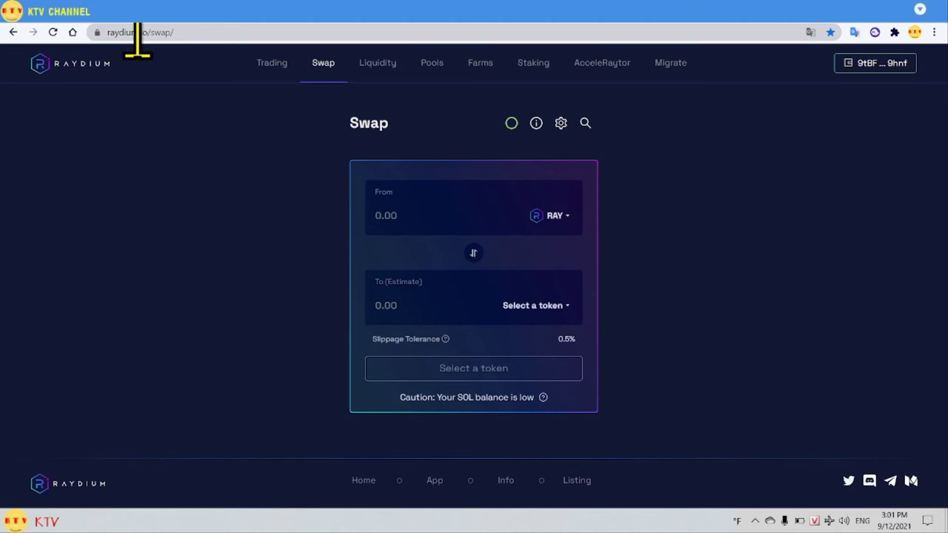
Set the swap pair to USDC as the source token and SOL as the token to receive.
{"action": "left_click", "coordinate": [565, 219]}
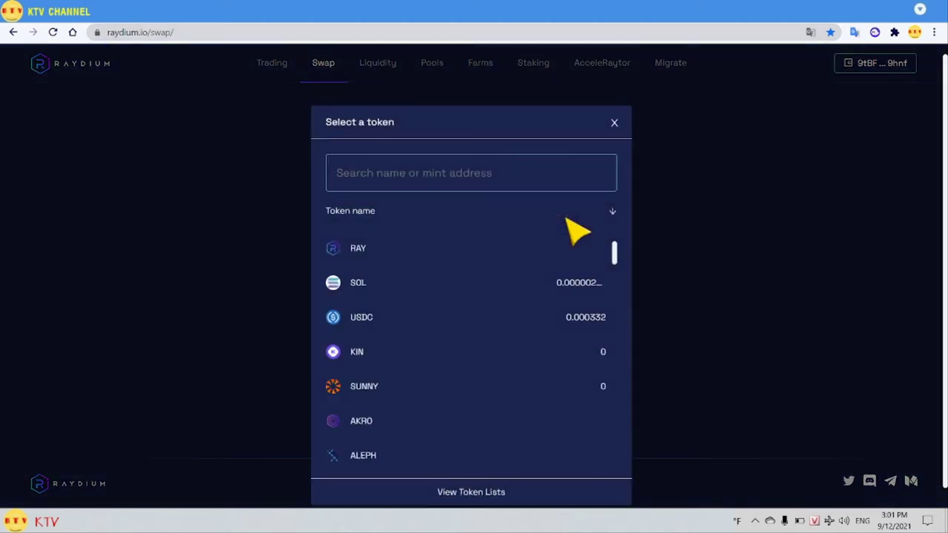
{"action": "left_click", "coordinate": [370, 287]}
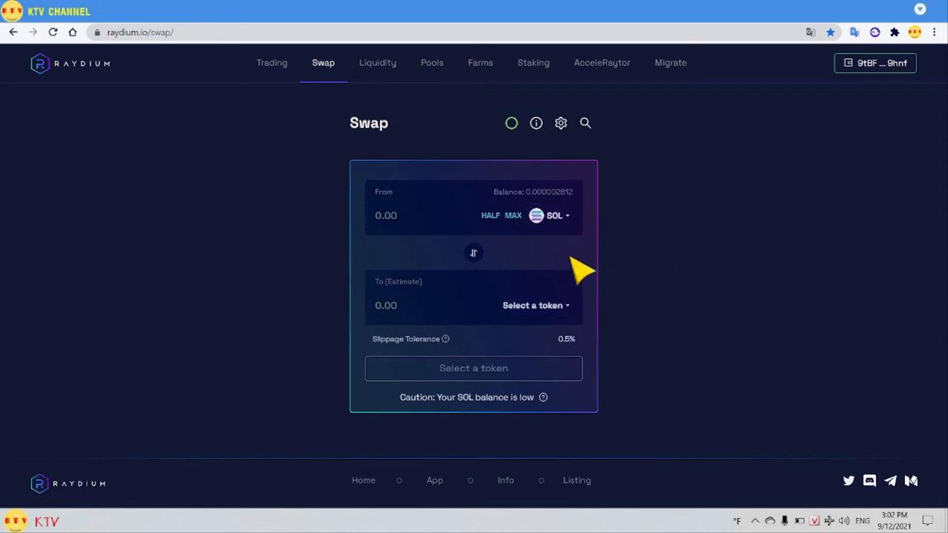
{"action": "left_click", "coordinate": [568, 215]}
{"action": "left_click", "coordinate": [364, 322]}
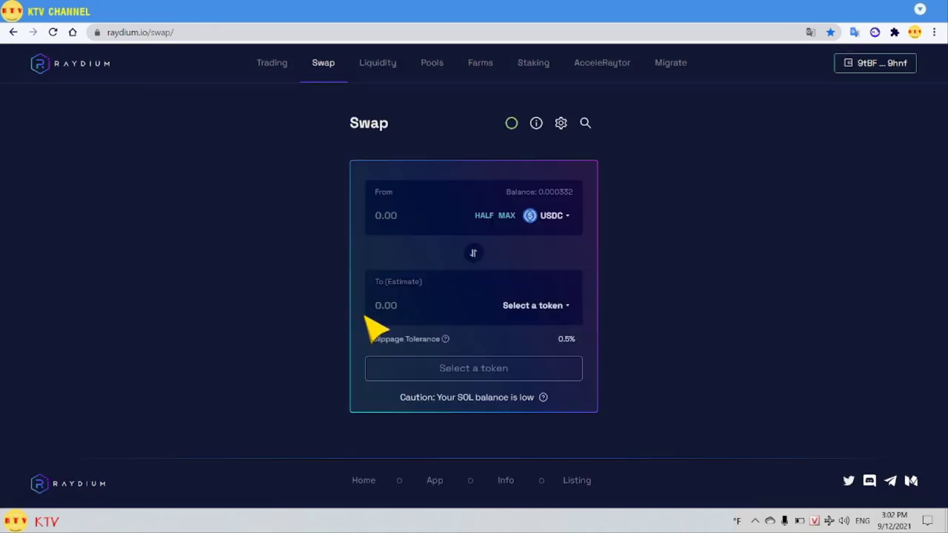
{"action": "left_click", "coordinate": [566, 310]}
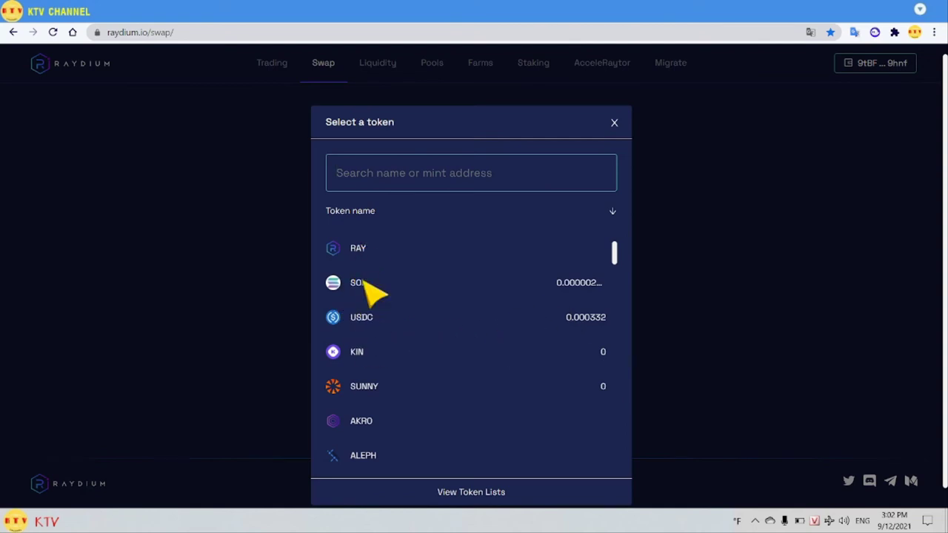
{"action": "left_click", "coordinate": [362, 282]}
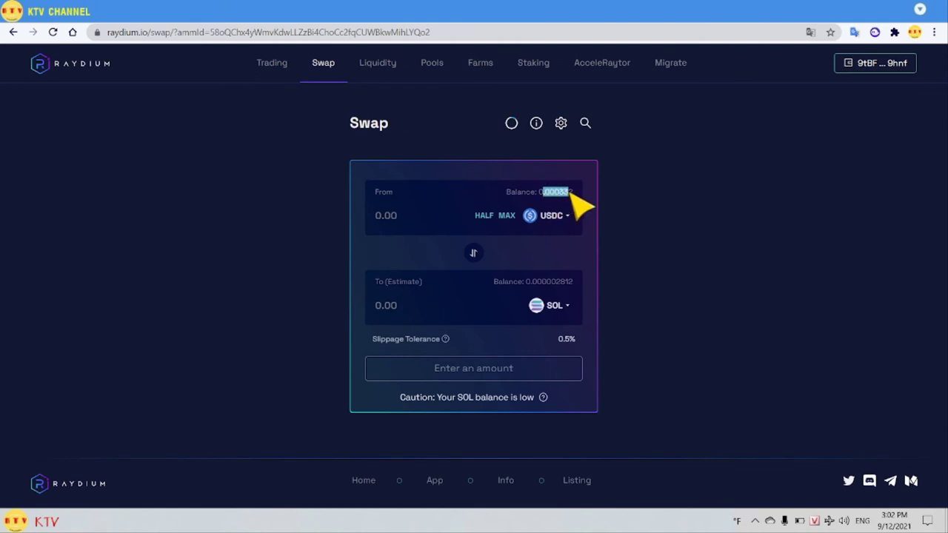
Check the USDC balance available for the swap and place the cursor in the source amount.
{"action": "triple_click", "coordinate": [563, 192]}
{"action": "left_click", "coordinate": [567, 200]}
{"action": "triple_click", "coordinate": [565, 198]}
{"action": "left_click", "coordinate": [564, 202]}
{"action": "left_click", "coordinate": [398, 217]}
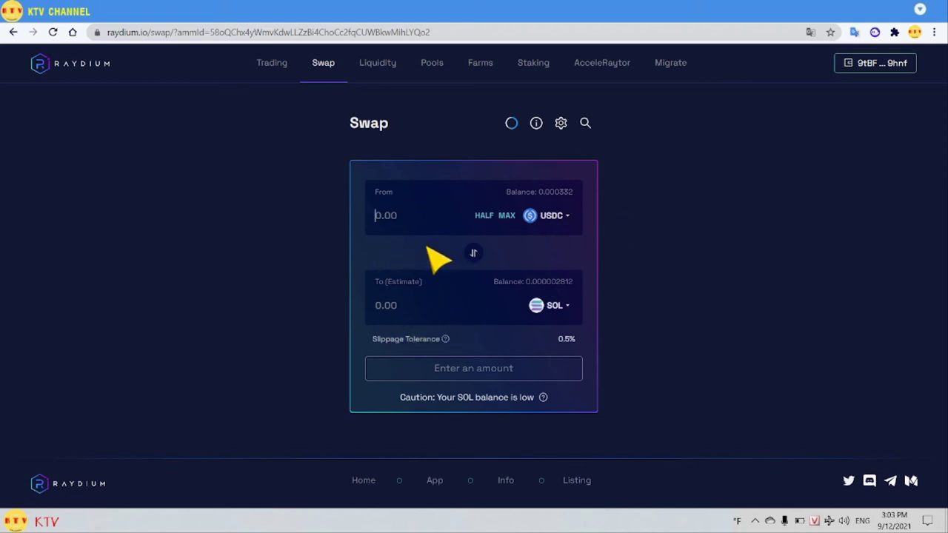
Open the bookmarked Solscan explorer in a new browser tab alongside the Raydium swap page.
{"action": "left_click", "coordinate": [807, 24]}
{"action": "left_click", "coordinate": [235, 53]}
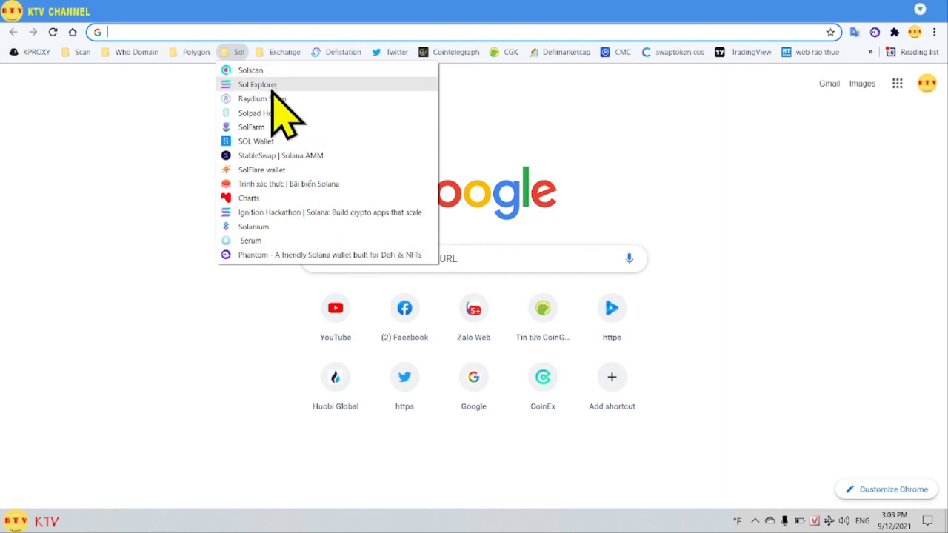
{"action": "left_click", "coordinate": [261, 71]}
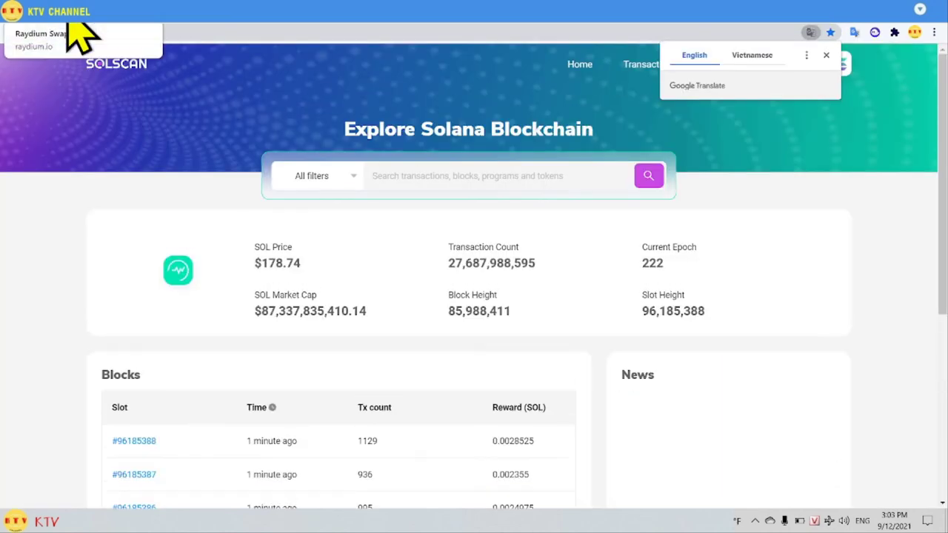
{"action": "left_click", "coordinate": [19, 17]}
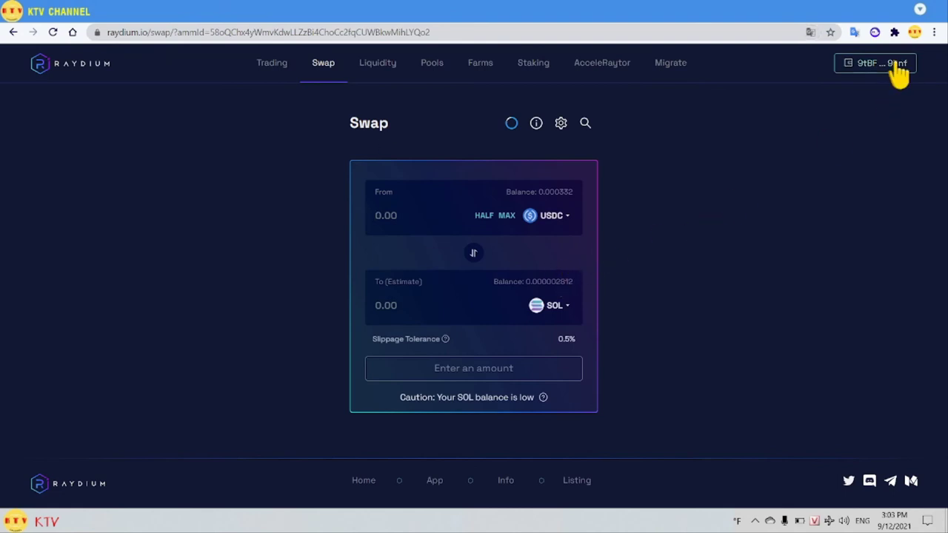
{"action": "left_click", "coordinate": [723, 24]}
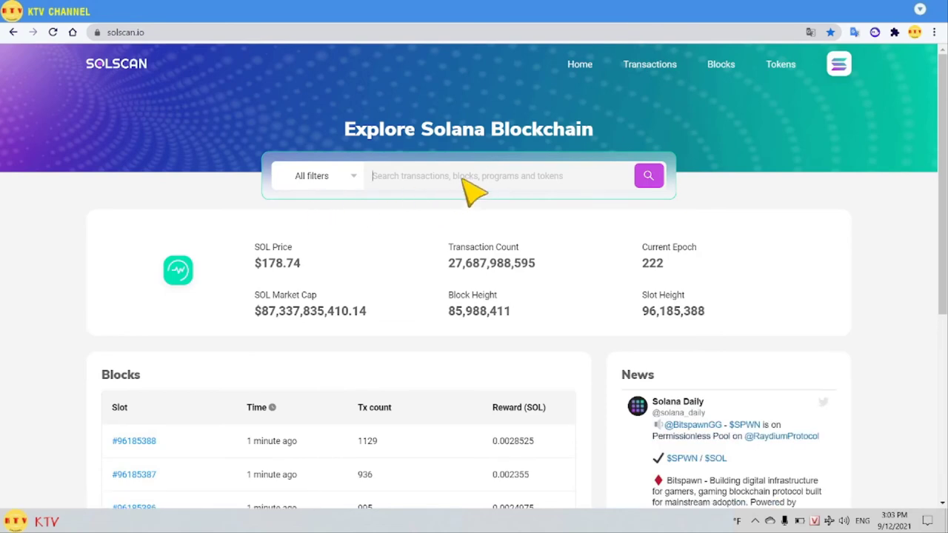
Examine Solscan's search suggestions, network statistics and latest blocks on its home page.
{"action": "left_click", "coordinate": [396, 182]}
{"action": "left_click", "coordinate": [831, 226]}
{"action": "left_click", "coordinate": [404, 187]}
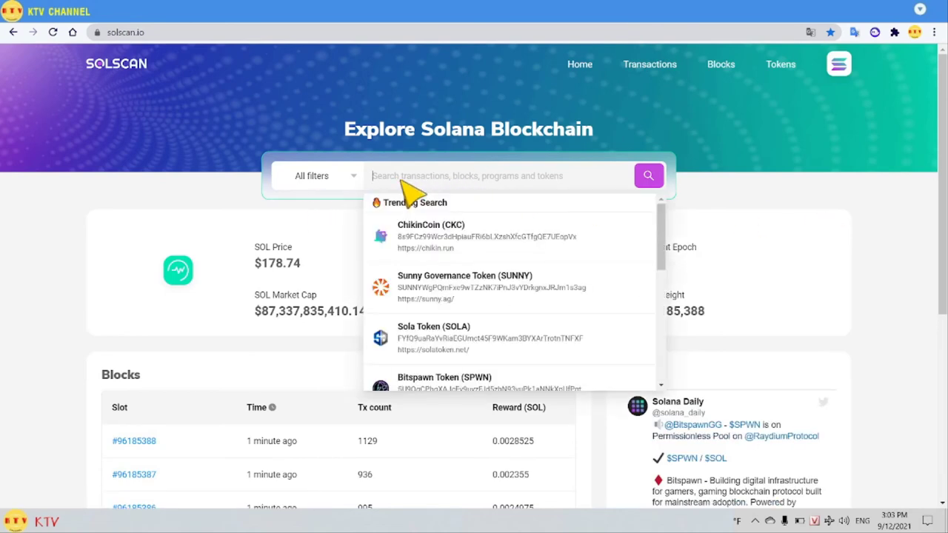
{"action": "left_click", "coordinate": [846, 263]}
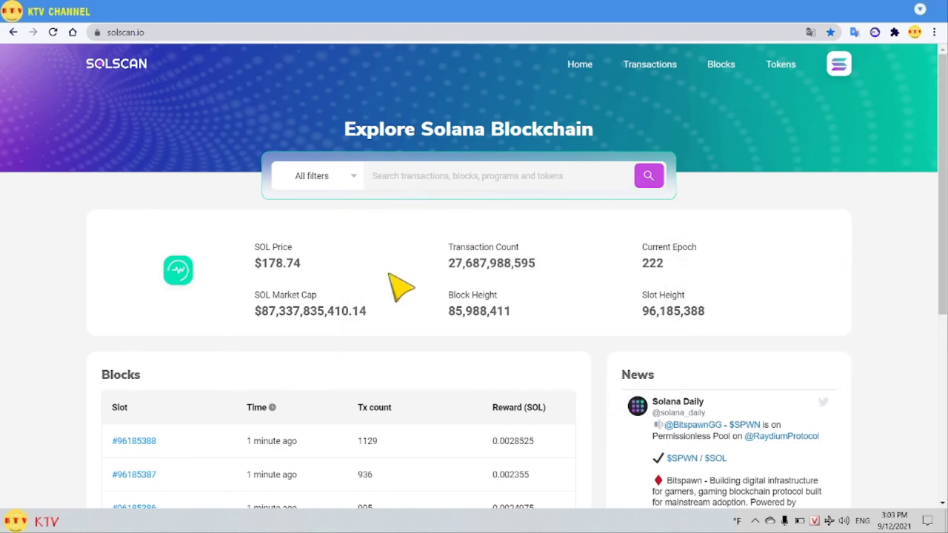
{"action": "scroll", "coordinate": [940, 222], "scroll_direction": "down", "scroll_amount": 2}
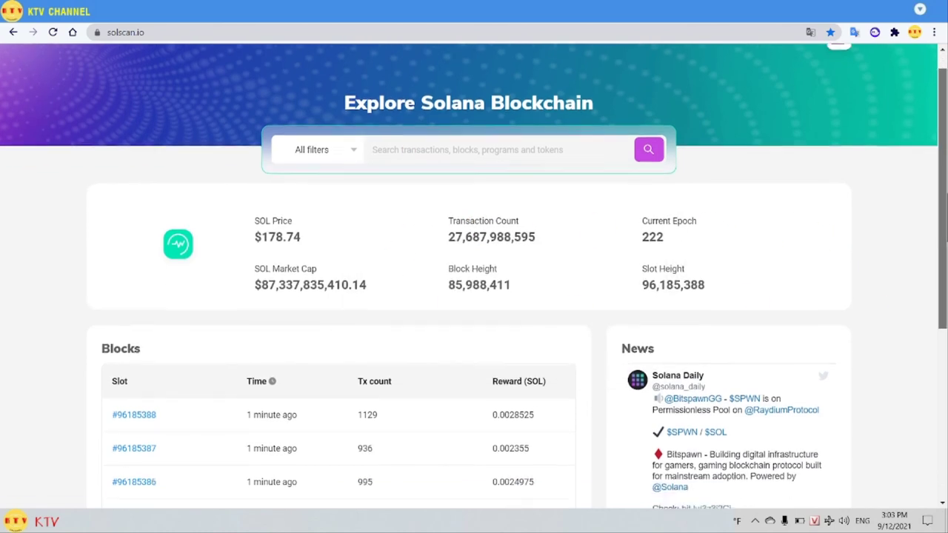
{"action": "scroll", "coordinate": [411, 203], "scroll_direction": "up", "scroll_amount": 2}
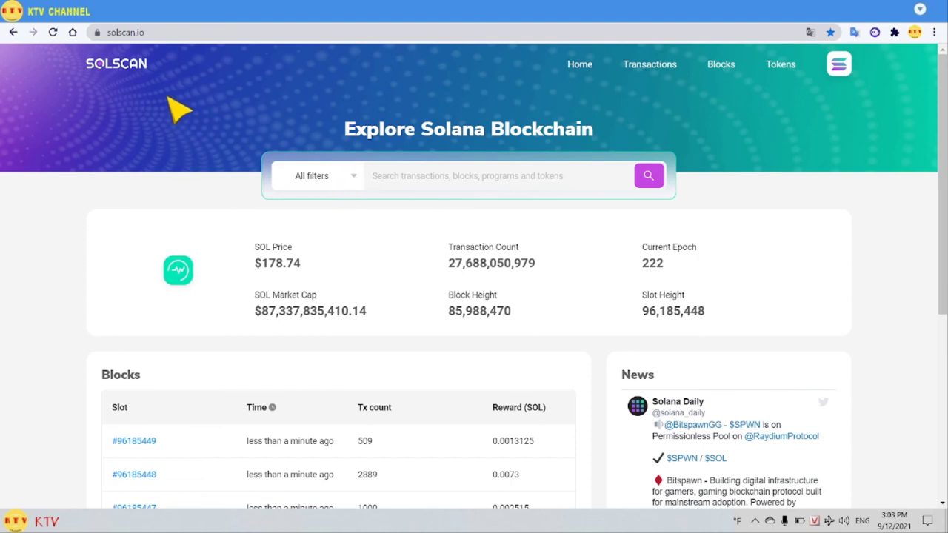
Return from Solscan to the Raydium swap page with the USDC to SOL pair.
{"action": "left_click", "coordinate": [155, 33]}
{"action": "left_click", "coordinate": [158, 32]}
{"action": "left_click_drag", "start_coordinate": [197, 33], "coordinate": [96, 33]}
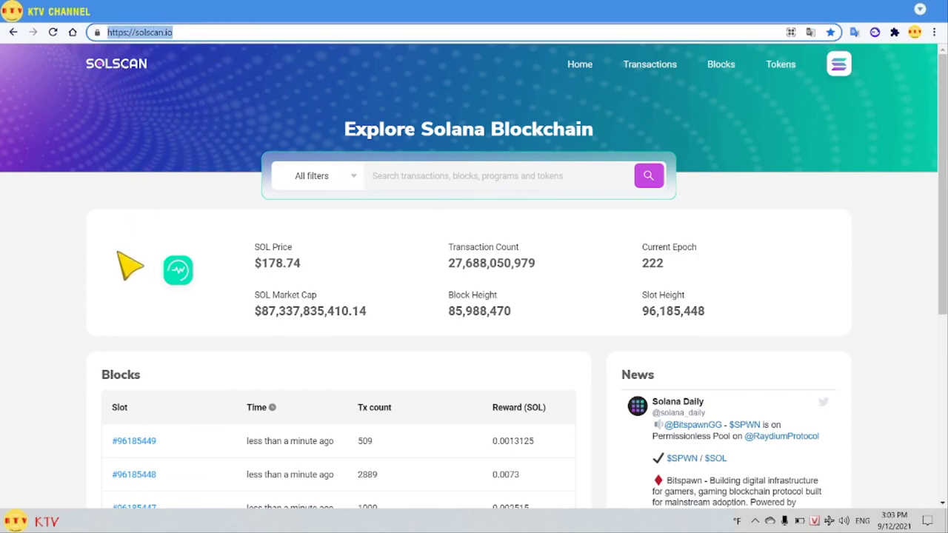
{"action": "type", "text": "raydium.io/swap/?ammId=58oQChx4yWmvKdwLLZzBi4ChoCc2fqCUWBkwMihLYQo2"}
{"action": "key", "text": "Return"}
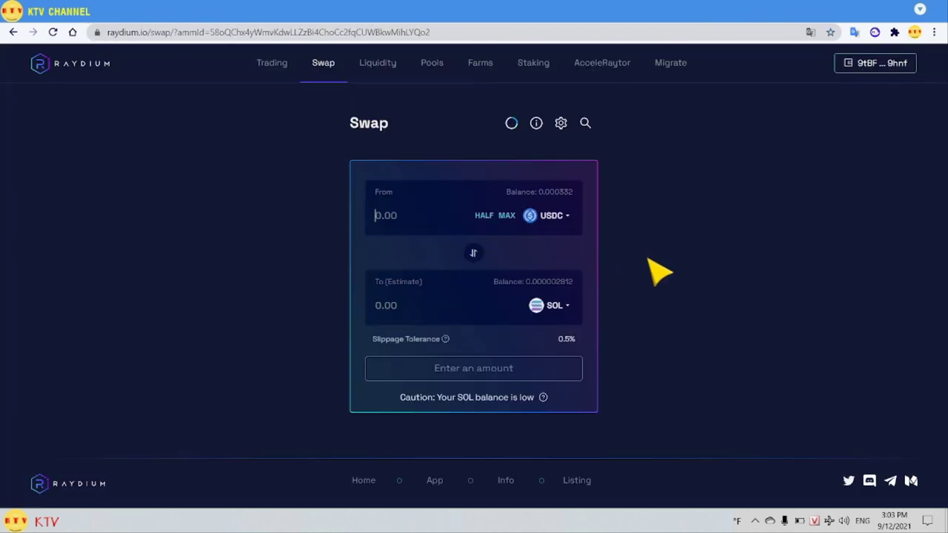